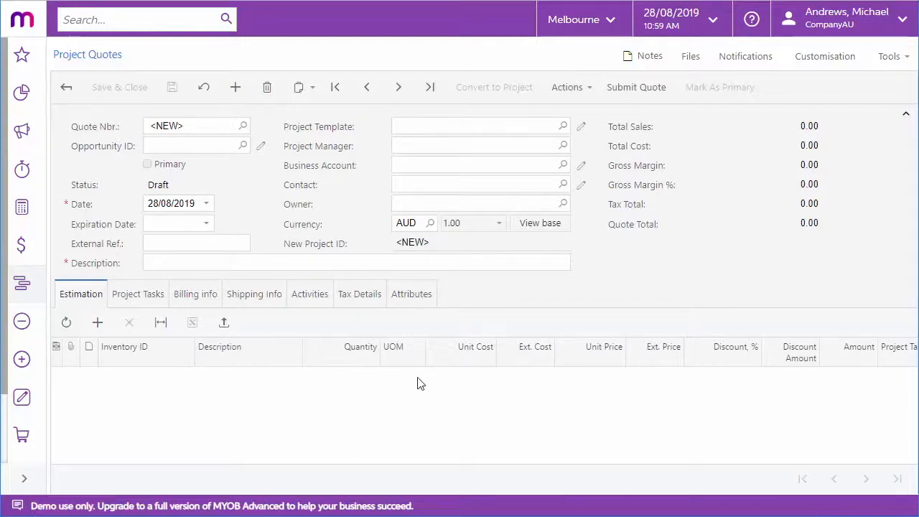
- Review the new project quote's tasks, billing and shipping details, and apply the PR00000001 Network Installation project template
click(157, 307)
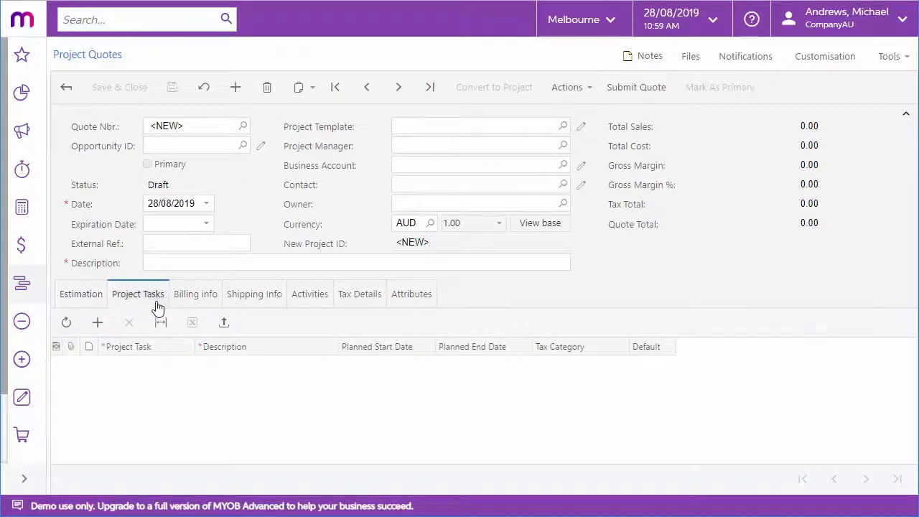
click(203, 304)
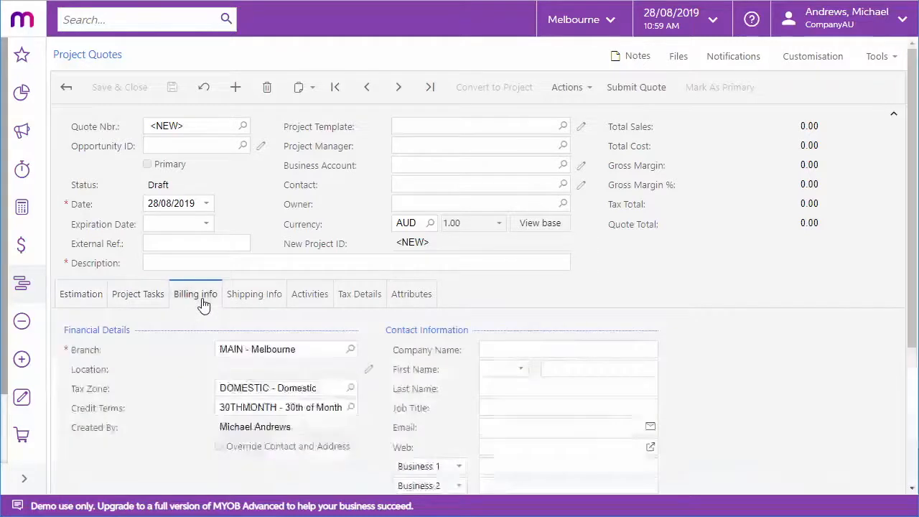
click(260, 304)
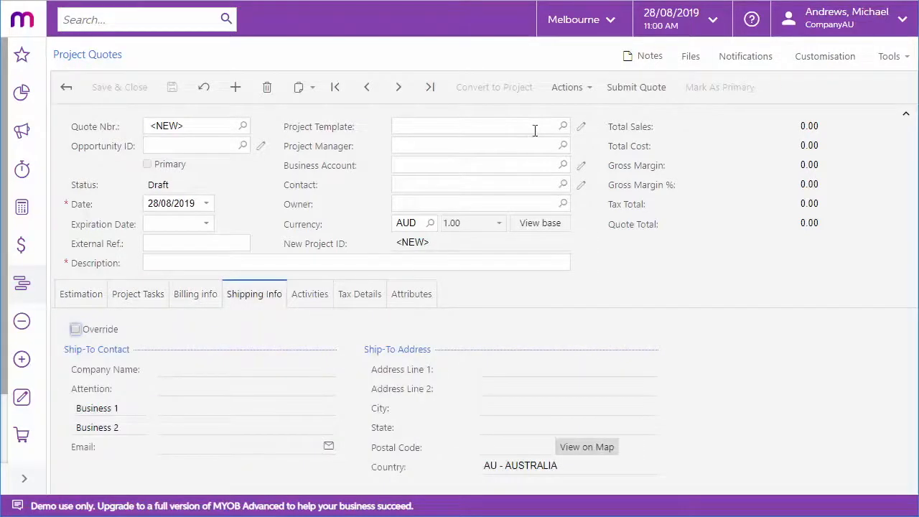
click(563, 125)
double_click(463, 237)
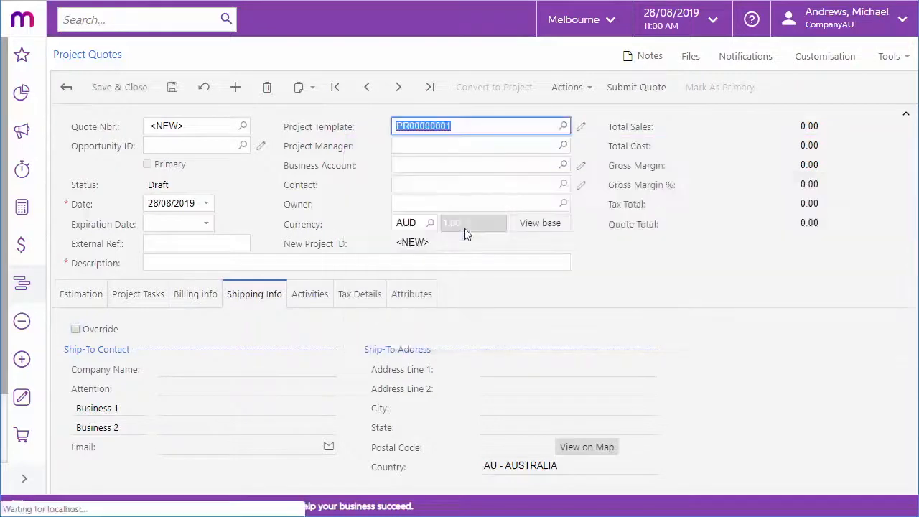
click(144, 300)
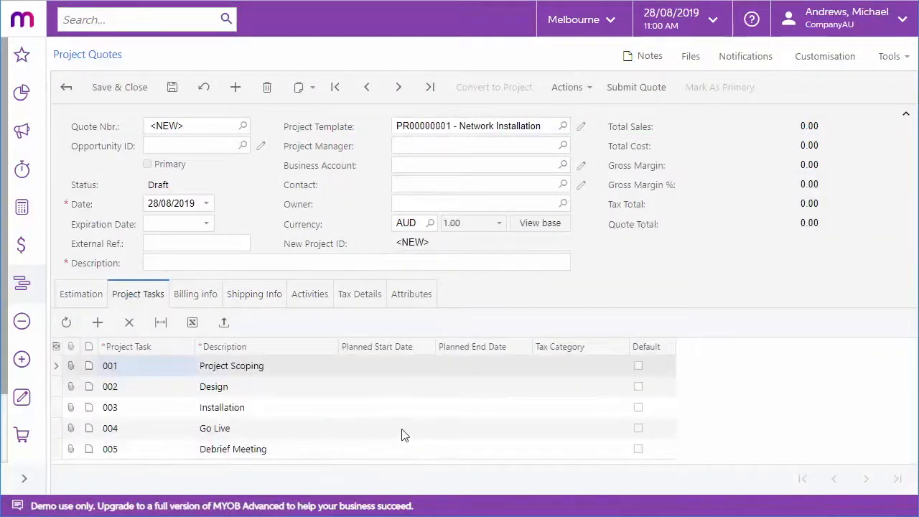
click(592, 89)
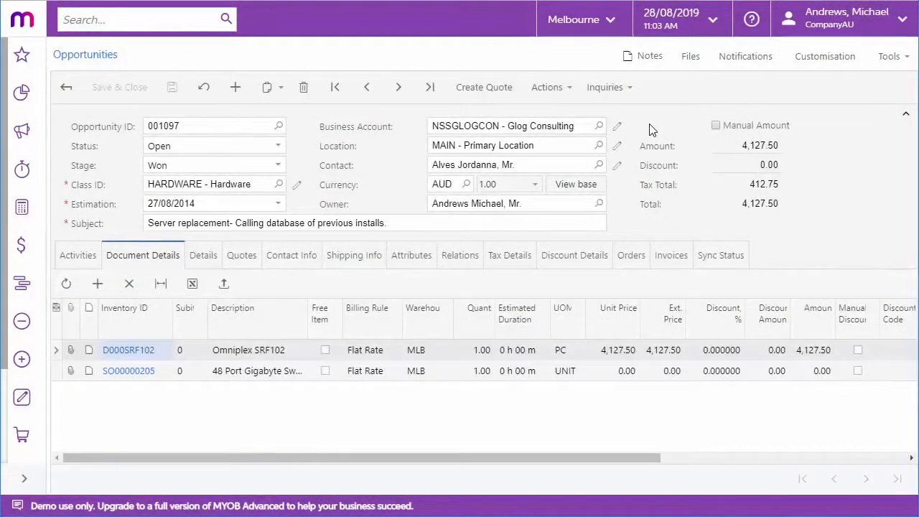
- Create a project quote from the Glog Consulting server replacement opportunity and show the opportunity's quotes
click(486, 92)
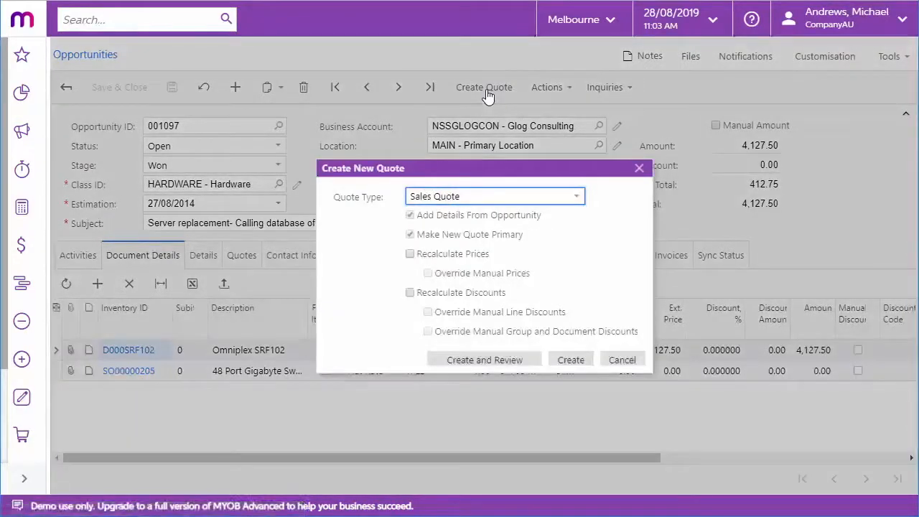
click(576, 200)
click(554, 227)
click(573, 362)
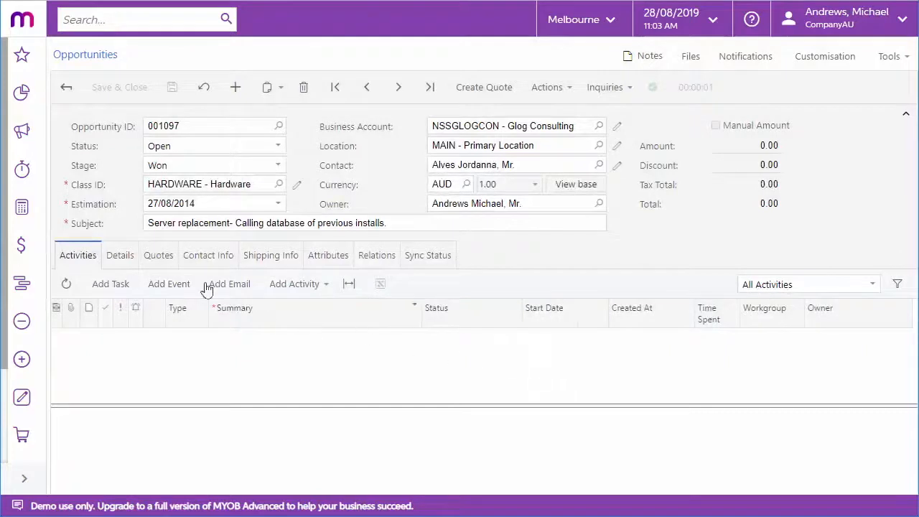
click(158, 256)
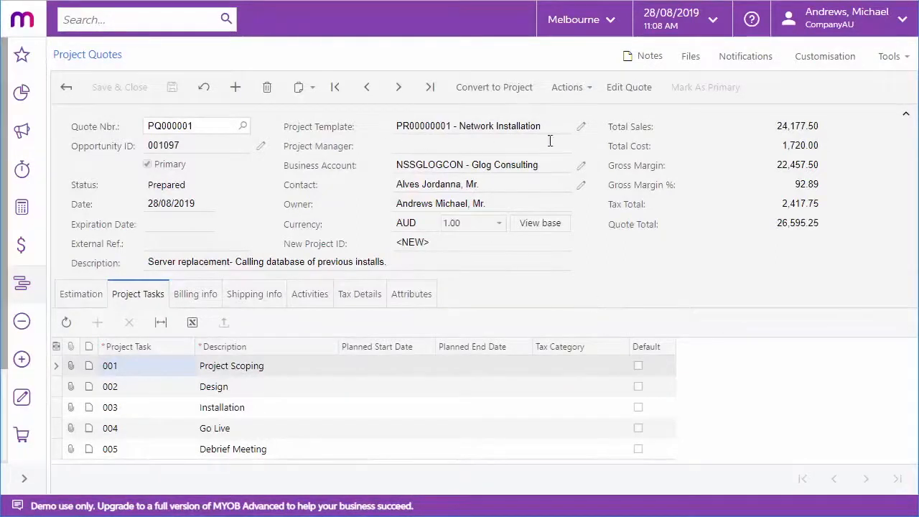
- Convert the Glog Consulting quote to a project, populating labour cost rates and activating the project and its tasks
click(490, 93)
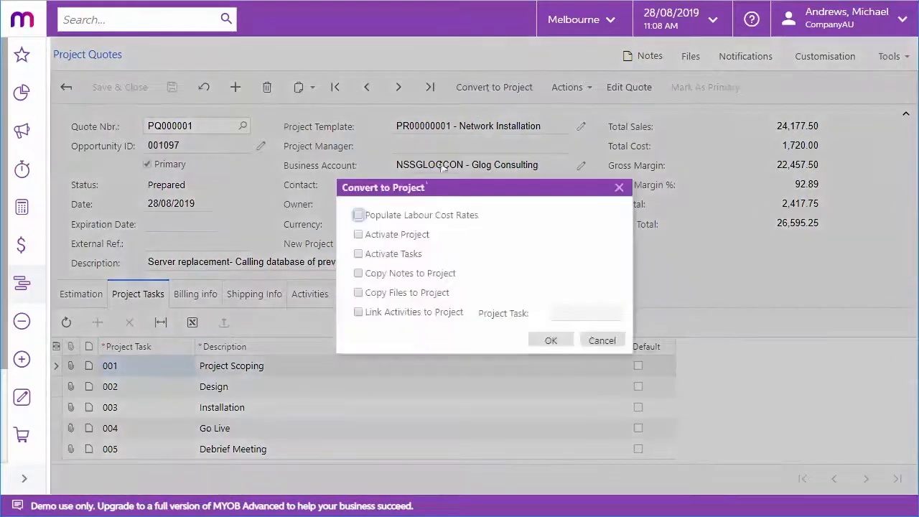
click(359, 215)
click(358, 235)
click(359, 254)
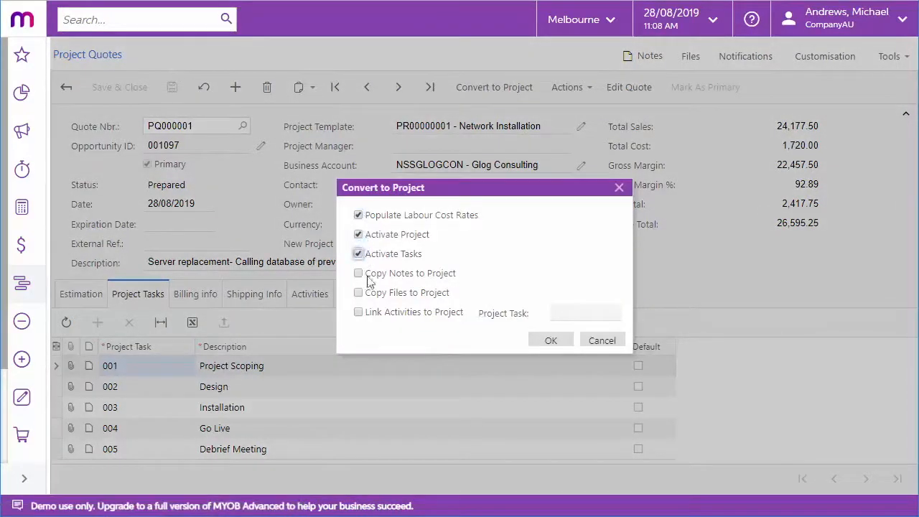
click(553, 341)
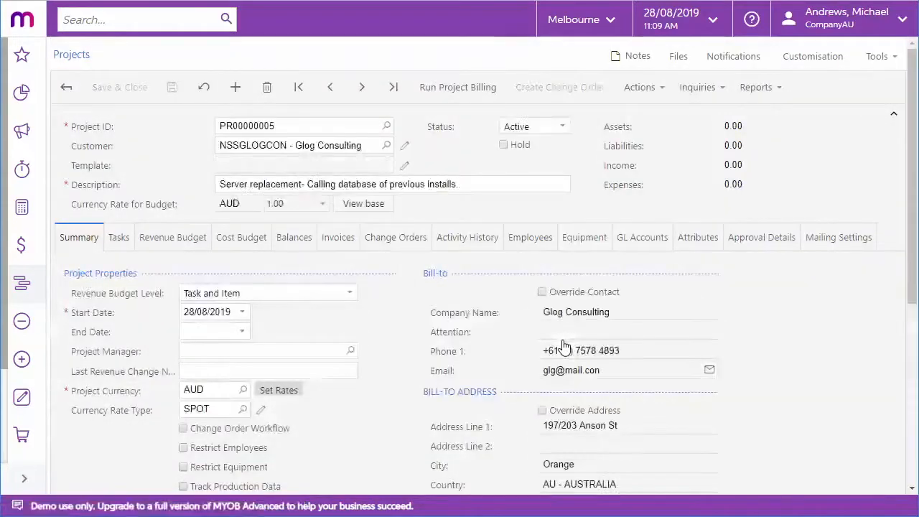
- Examine the converted project's originating quote reference, revenue budget and cost budget
scroll(564, 346, down, 5)
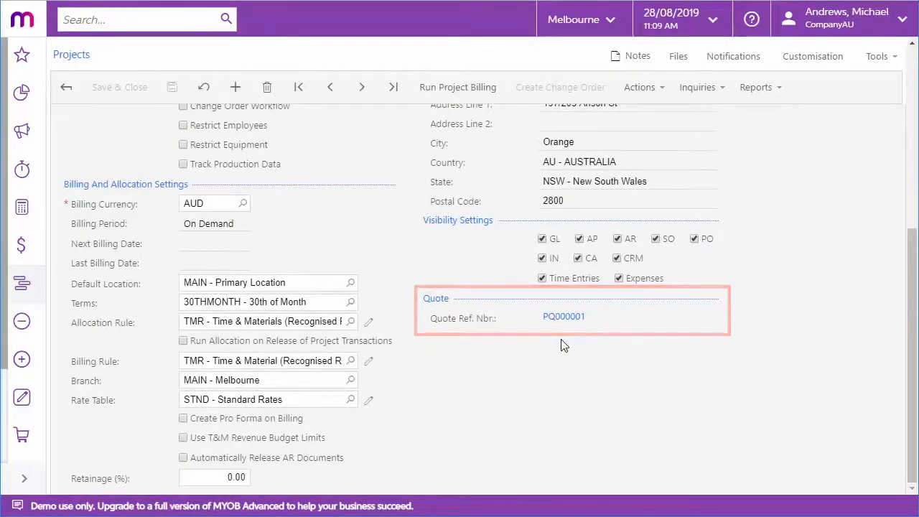
scroll(564, 347, up, 5)
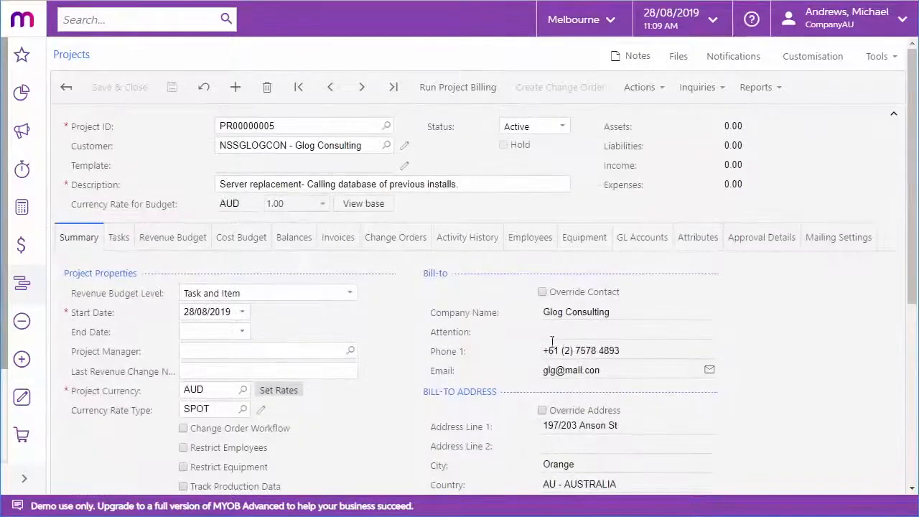
click(190, 241)
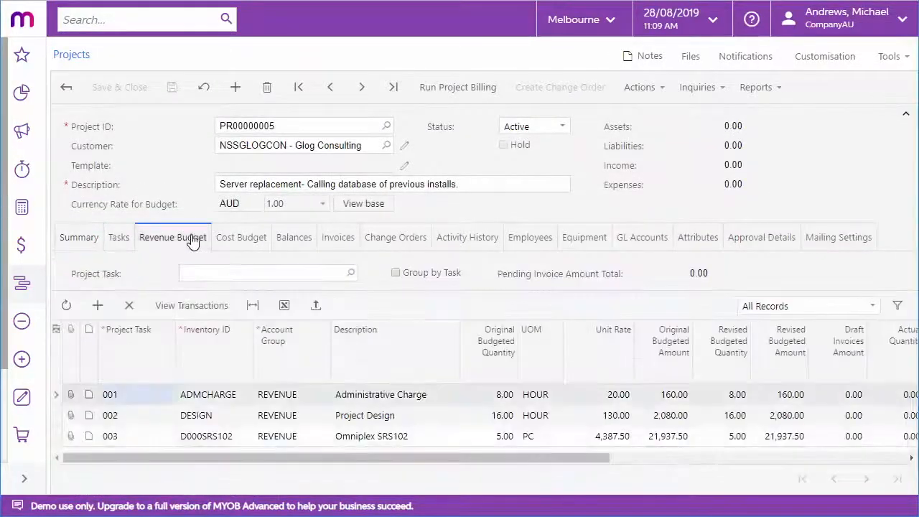
click(244, 243)
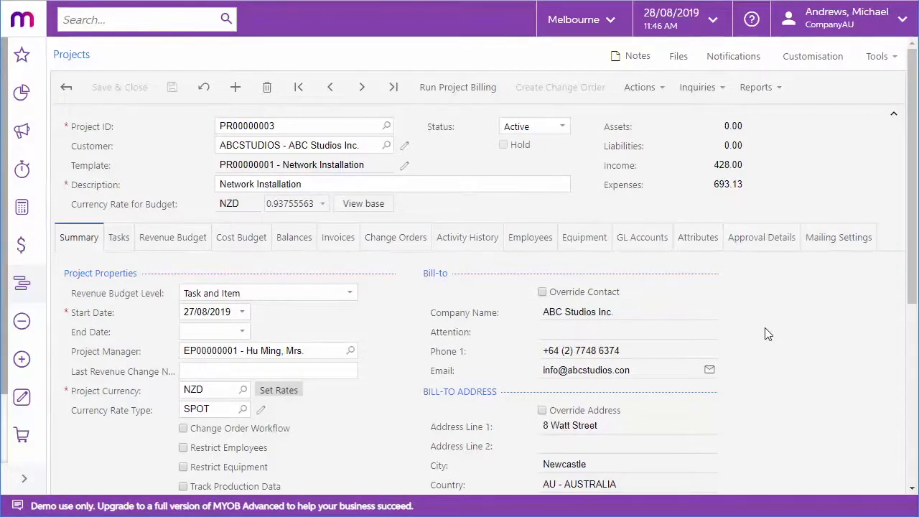
- Examine the ABC Studios Network Installation project's billing and allocation settings, quote reference, tasks and activity history
scroll(767, 334, down, 5)
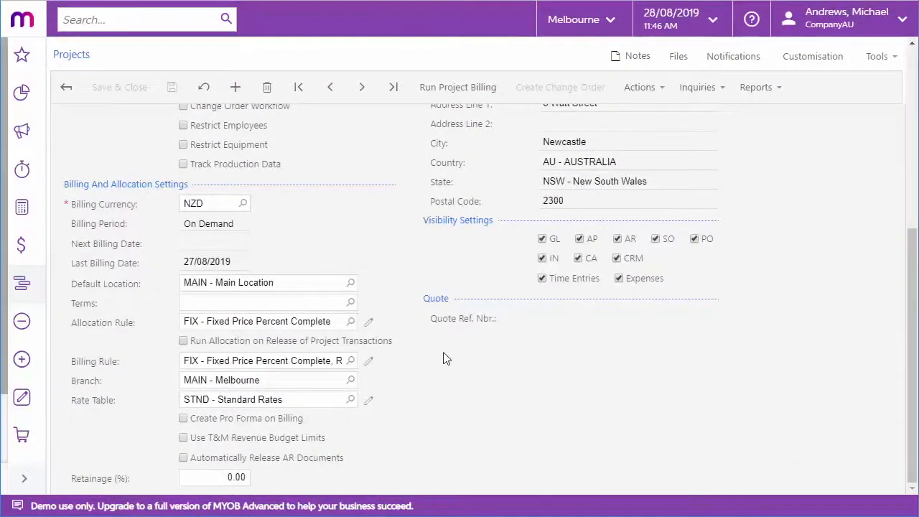
scroll(443, 358, up, 5)
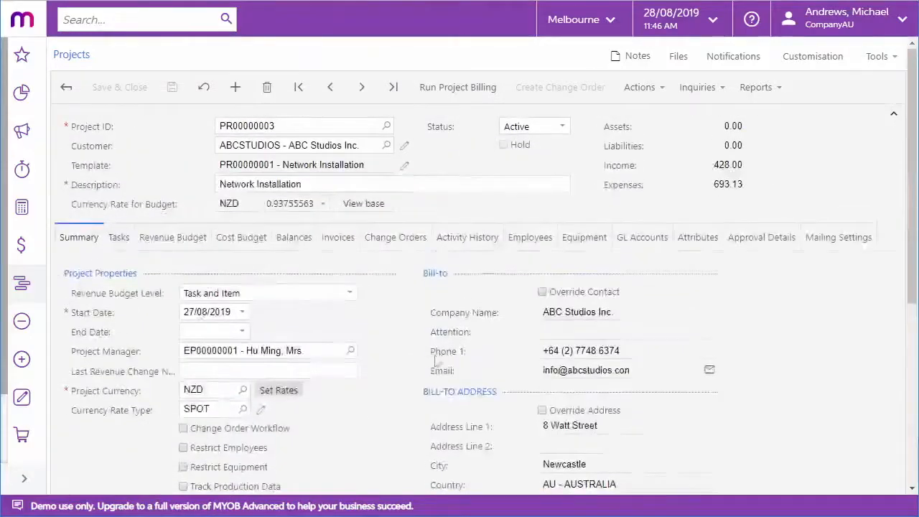
click(119, 238)
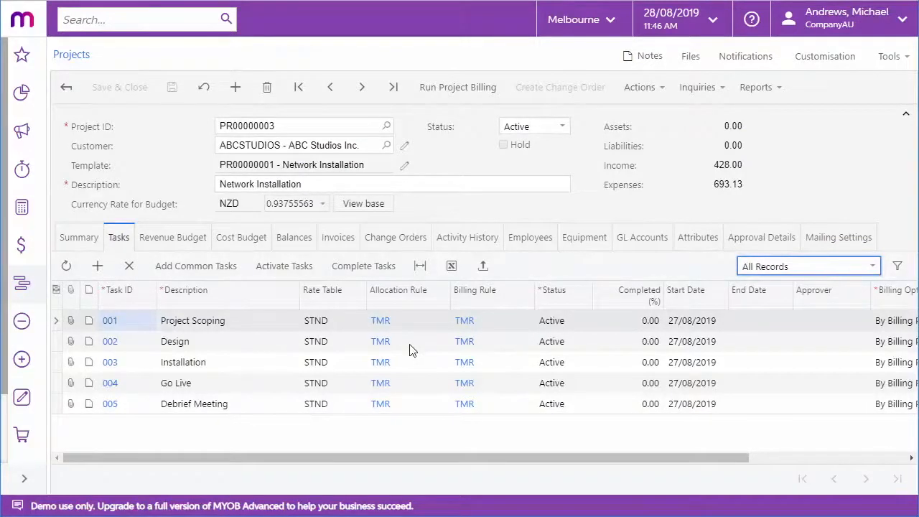
click(474, 244)
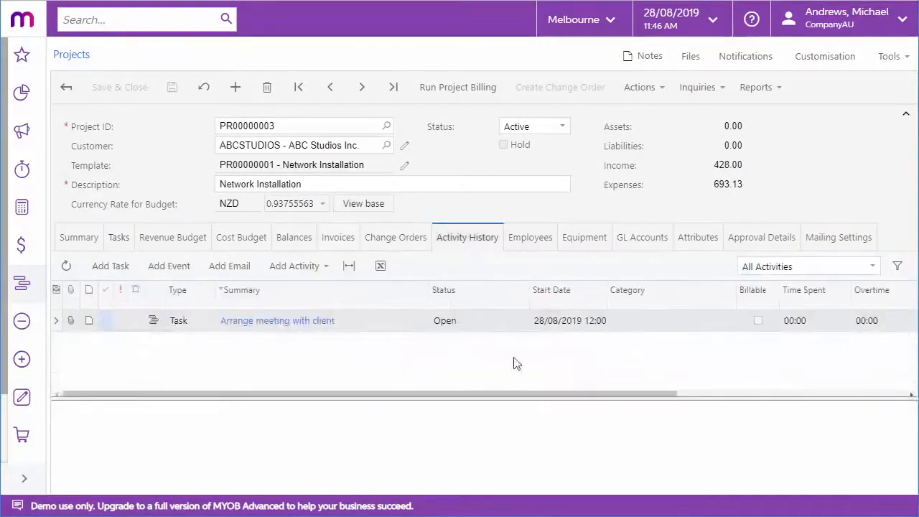
- Compare the Network Installation project's task list with its revenue budget and cost budget lines
click(120, 241)
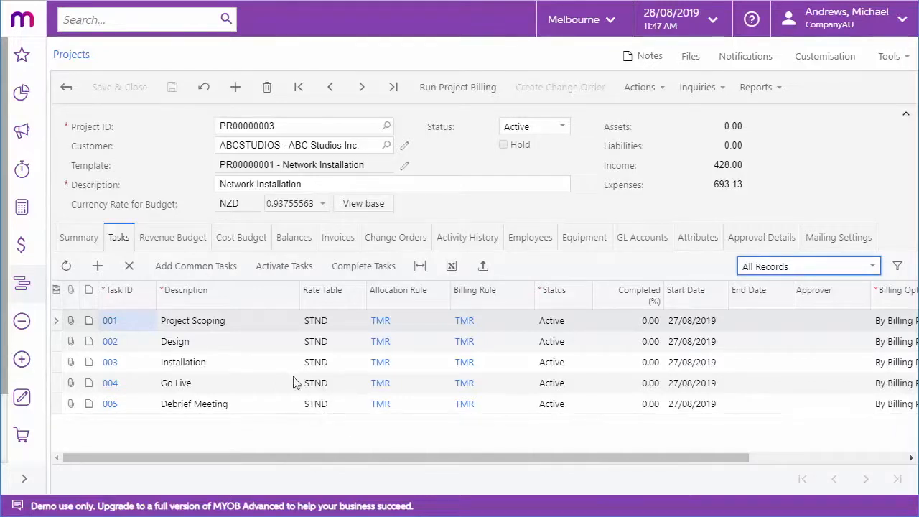
click(184, 242)
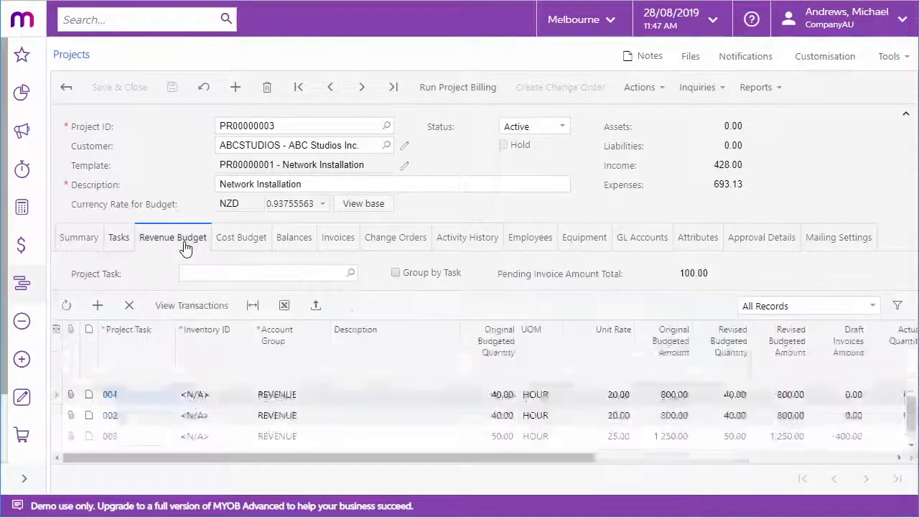
click(248, 244)
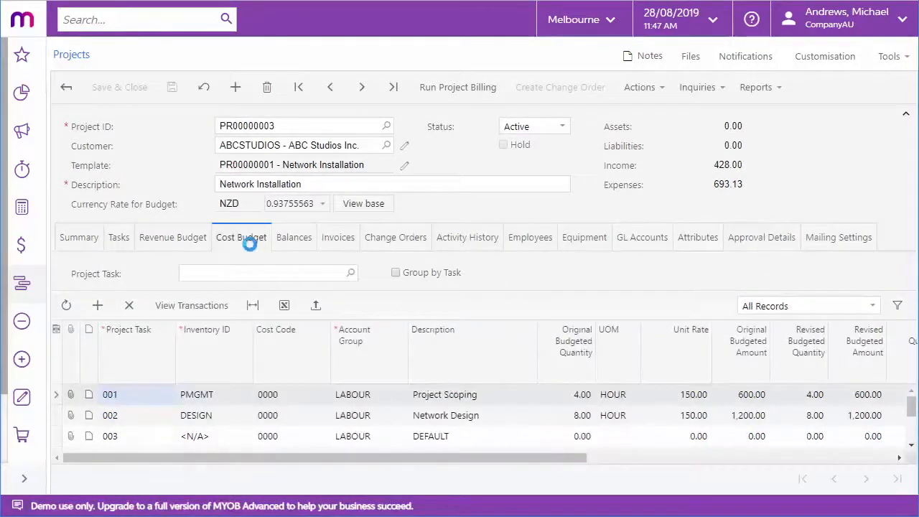
- Examine the project balances and view the transactions behind the Labour expense group
click(297, 242)
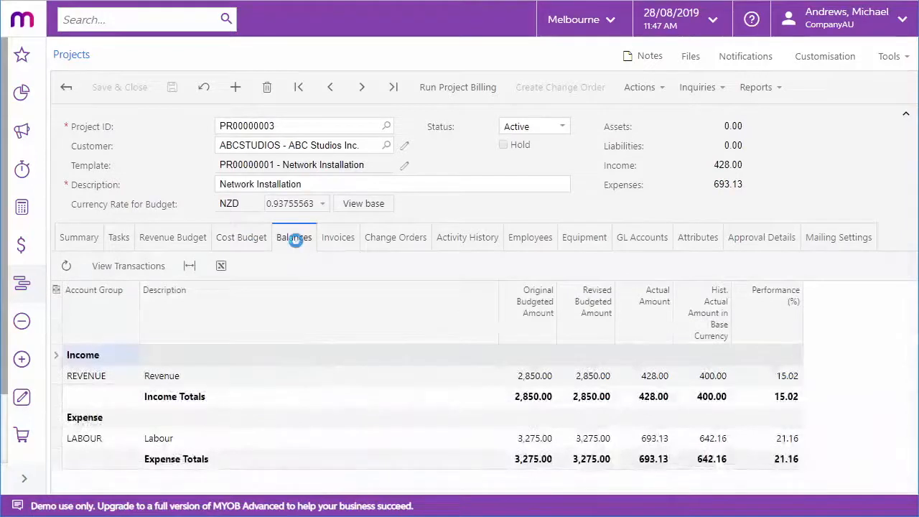
click(263, 437)
click(158, 268)
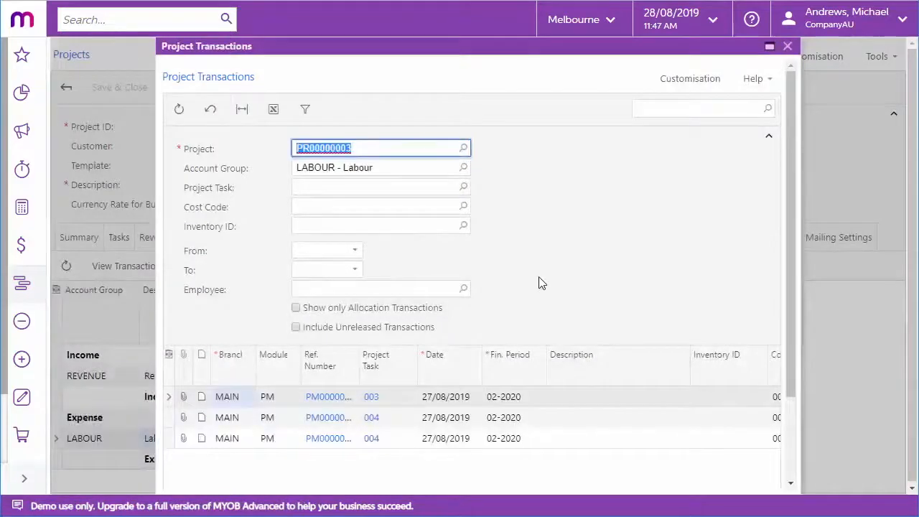
click(787, 48)
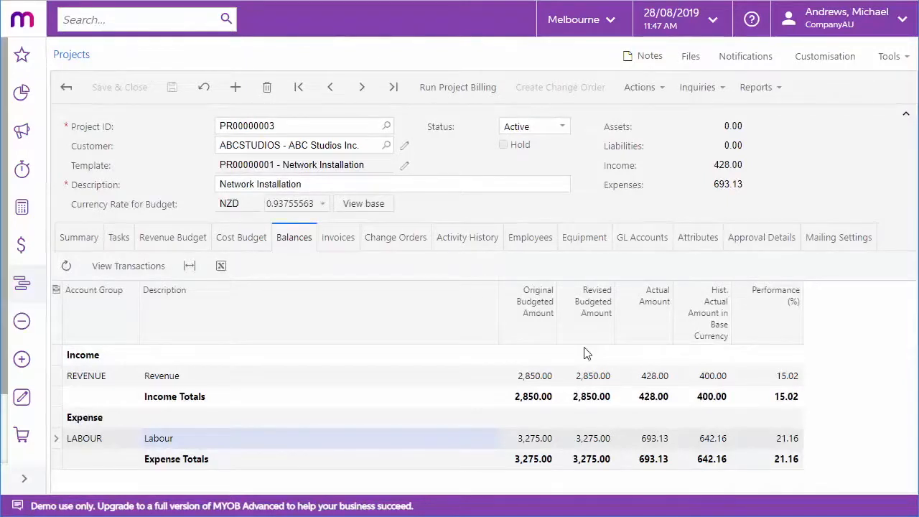
- Check the employees and equipment assigned to the Network Installation project, along with its summary
click(535, 242)
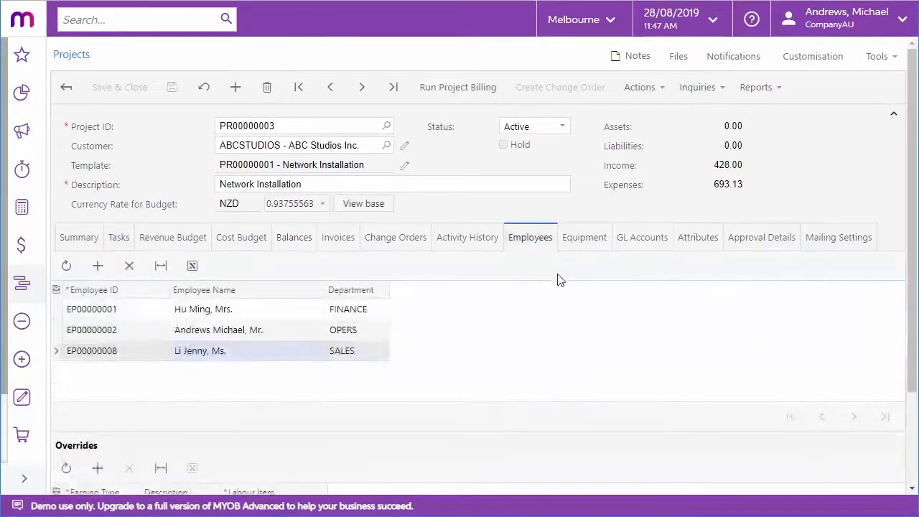
click(79, 238)
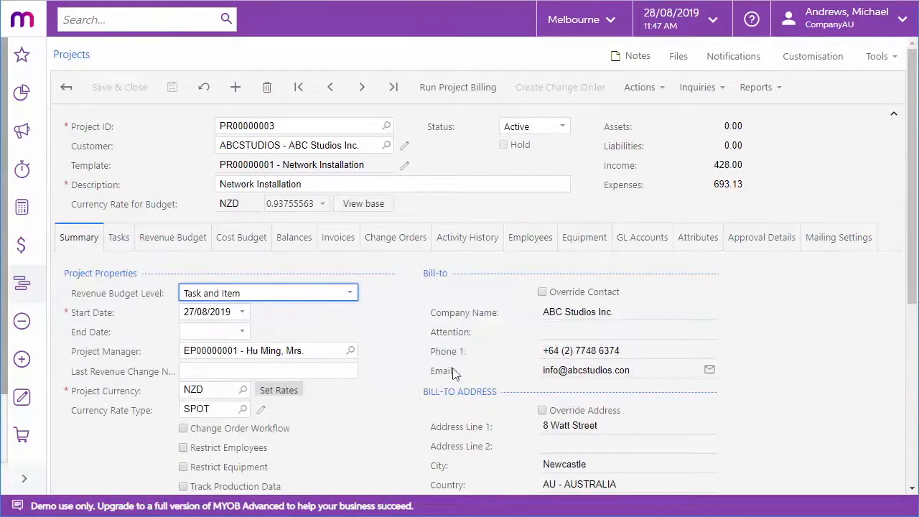
click(519, 244)
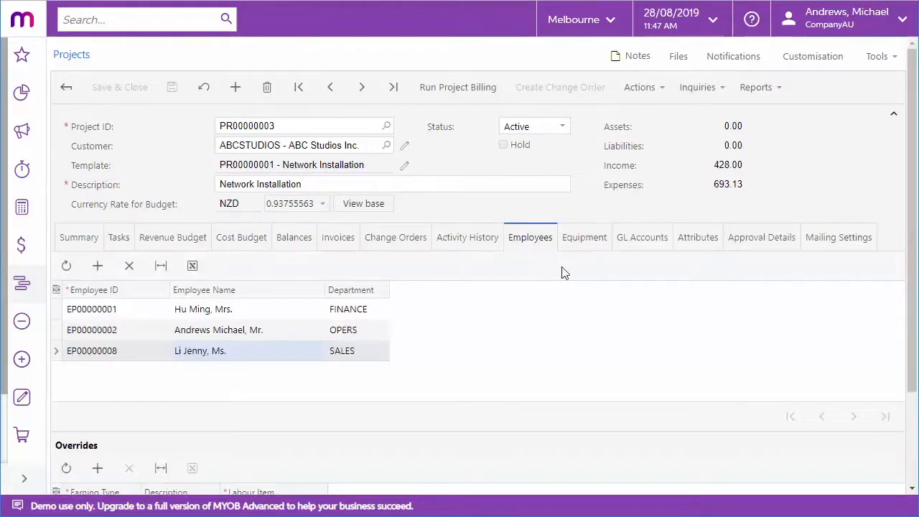
click(592, 248)
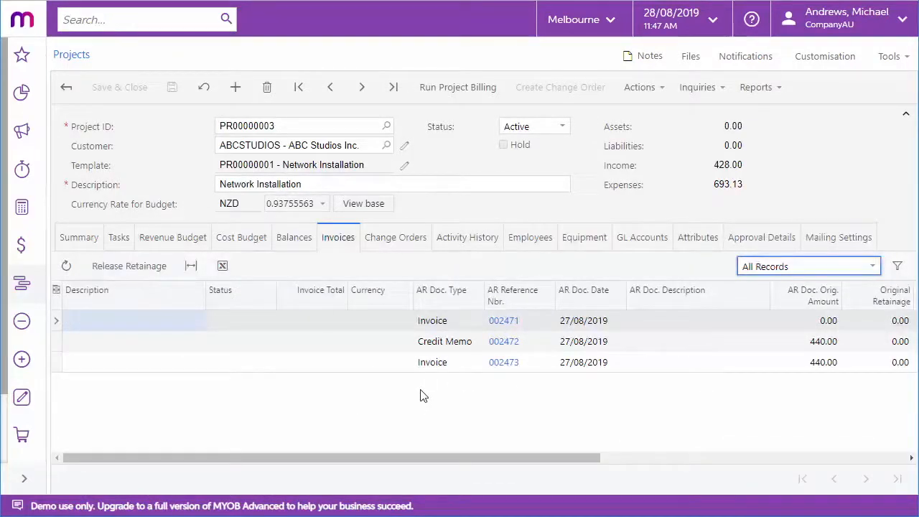
- View the first invoice of the Network Installation project and check which project inquiries and reports are available
click(507, 326)
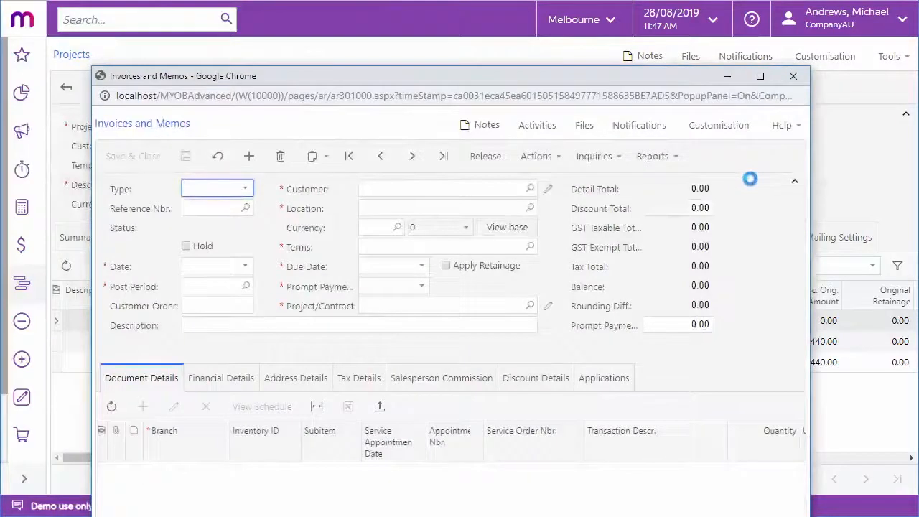
click(793, 76)
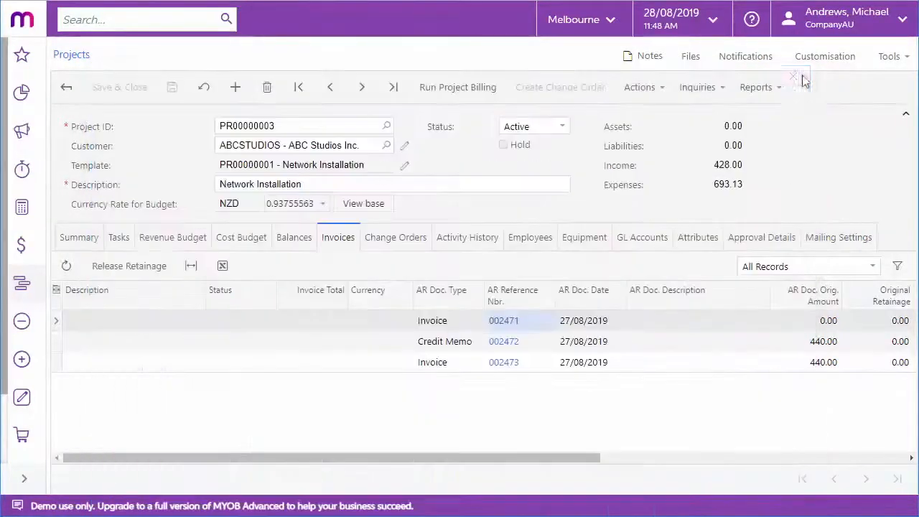
click(721, 92)
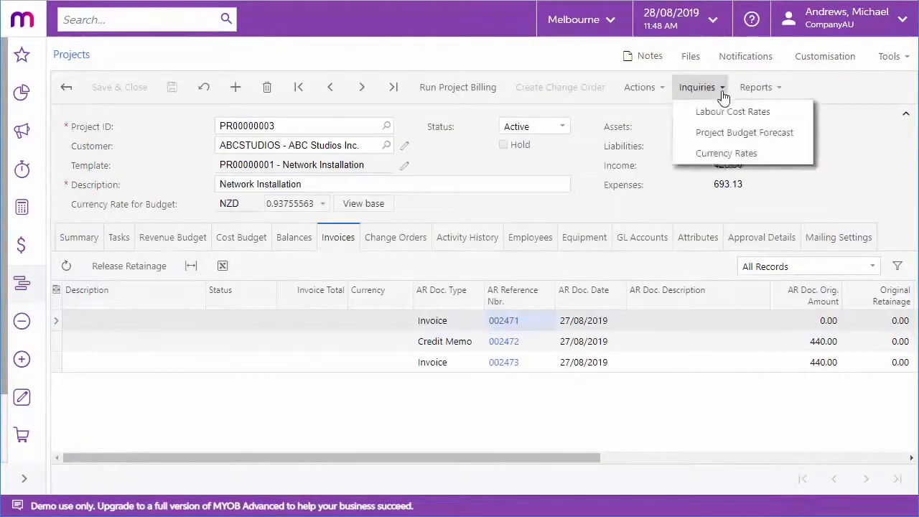
click(779, 91)
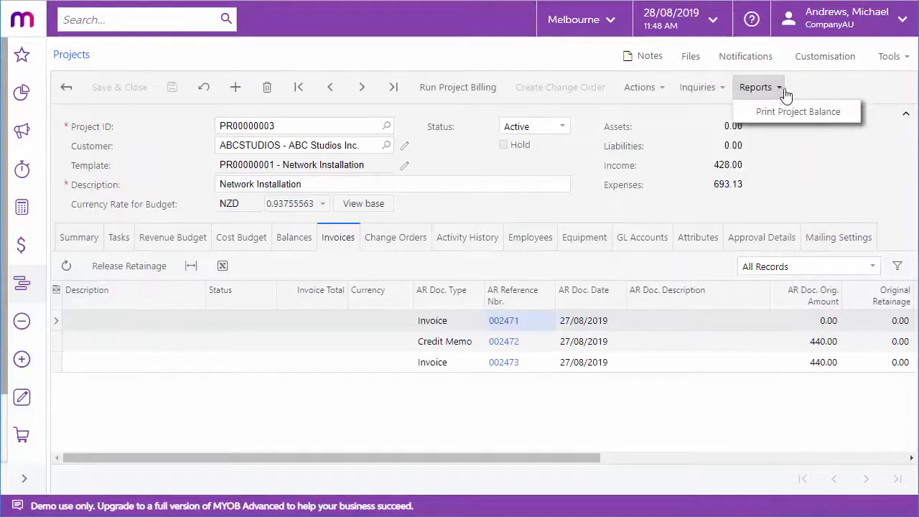